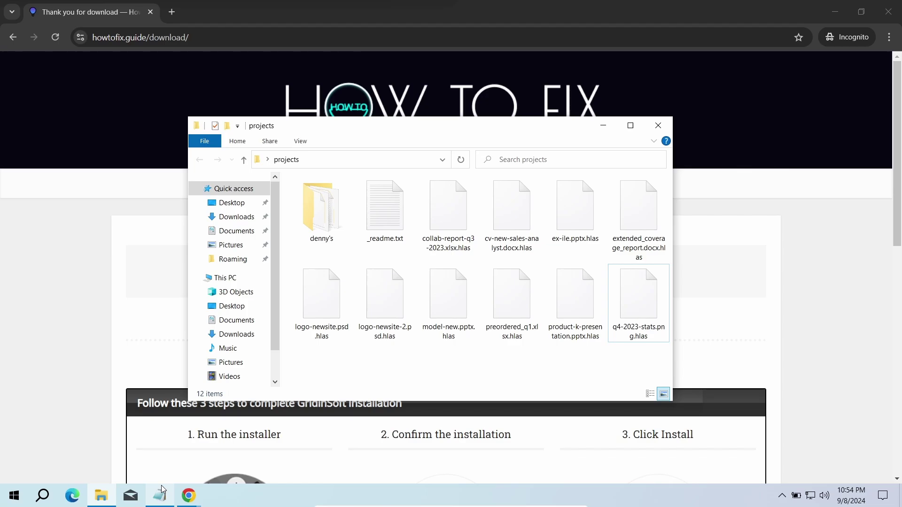
- Inspect the _readme.txt ransom note and encrypted files, then open the 12:39 Djvu sample report
{"action": "left_click", "coordinate": [159, 495]}
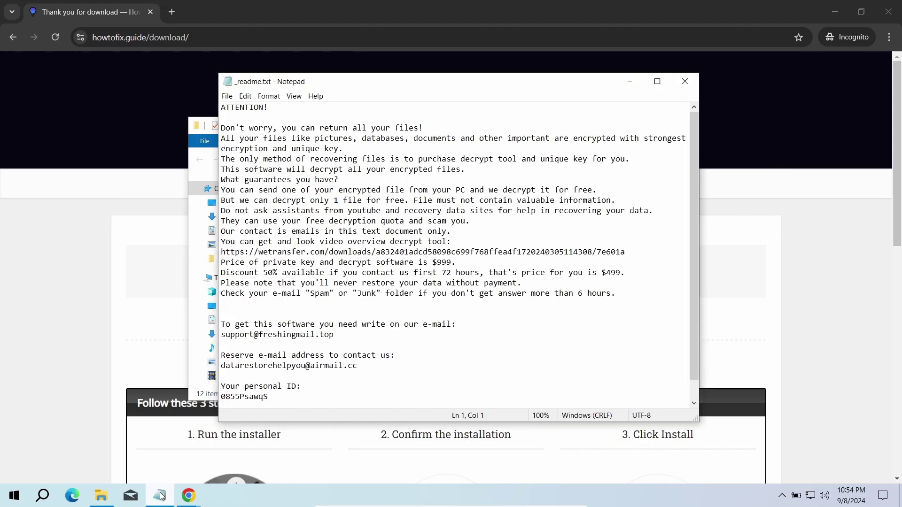
{"action": "left_click", "coordinate": [160, 496]}
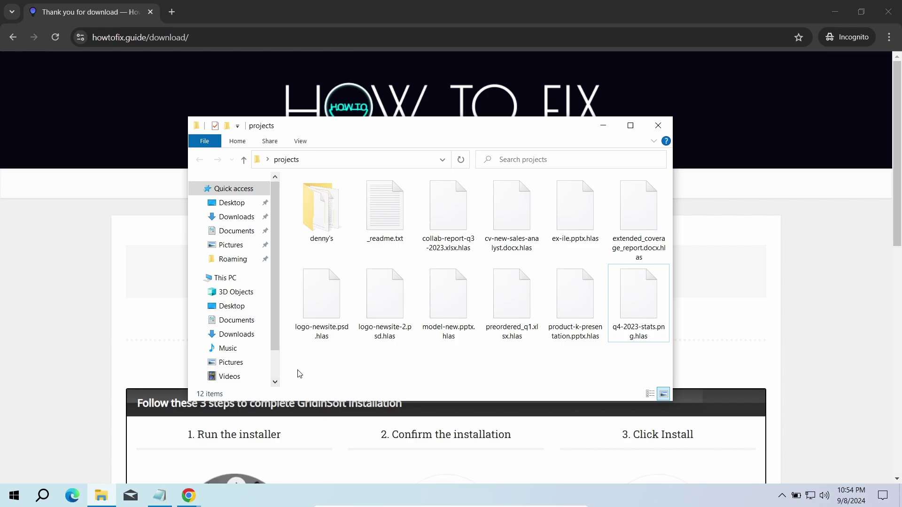
{"action": "left_click_drag", "start_coordinate": [316, 362], "coordinate": [651, 282]}
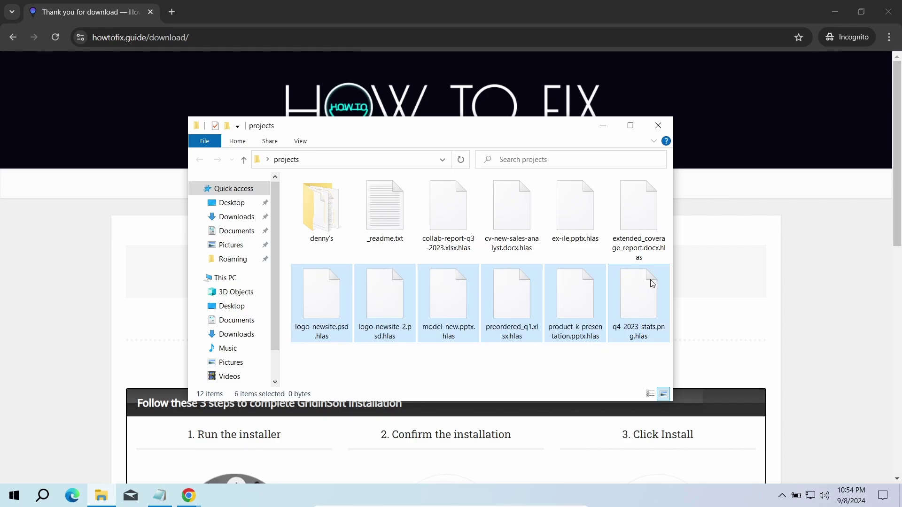
{"action": "left_click", "coordinate": [639, 360]}
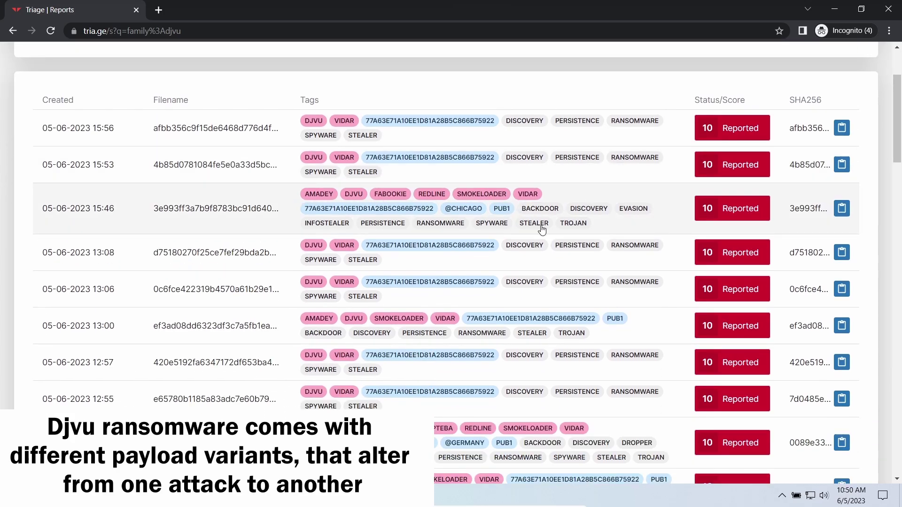
{"action": "scroll", "coordinate": [541, 233], "scroll_direction": "down", "scroll_amount": 2}
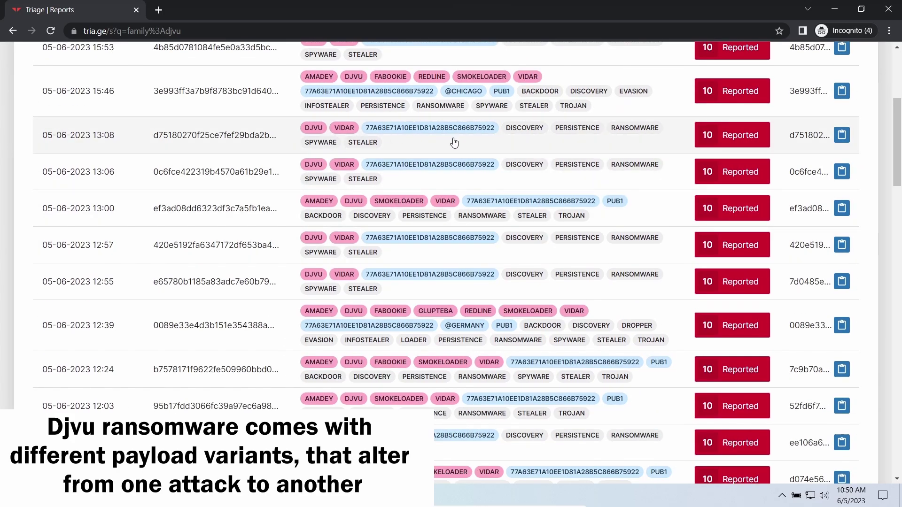
{"action": "scroll", "coordinate": [443, 210], "scroll_direction": "down", "scroll_amount": 2}
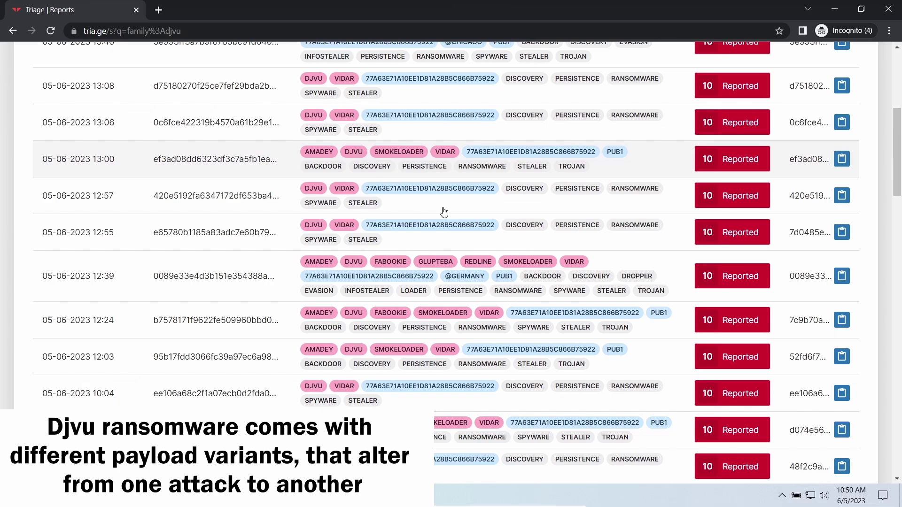
{"action": "scroll", "coordinate": [443, 210], "scroll_direction": "down", "scroll_amount": 2}
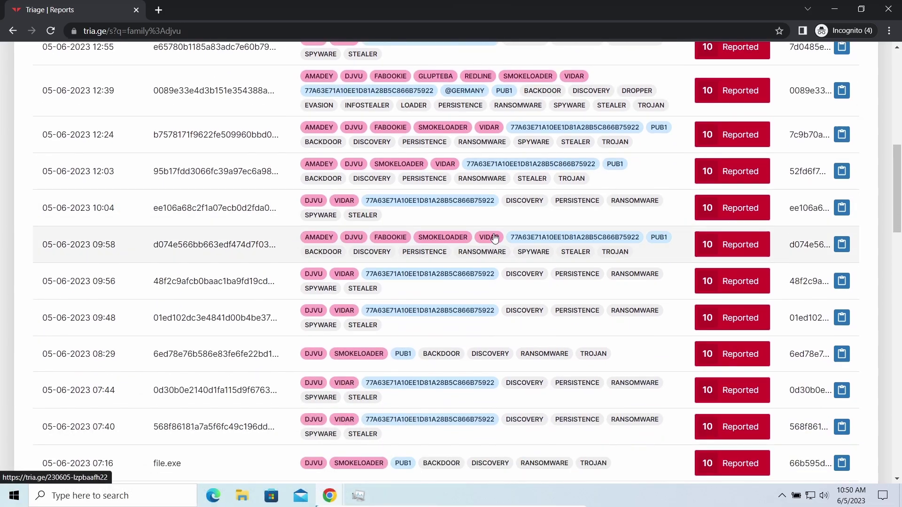
{"action": "scroll", "coordinate": [585, 287], "scroll_direction": "down", "scroll_amount": 2}
{"action": "scroll", "coordinate": [578, 285], "scroll_direction": "down", "scroll_amount": 2}
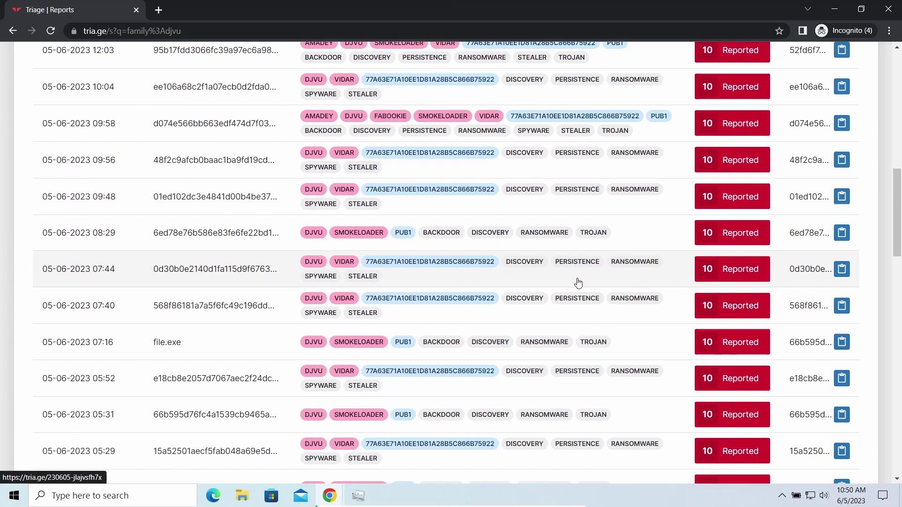
{"action": "scroll", "coordinate": [573, 285], "scroll_direction": "down", "scroll_amount": 2}
{"action": "scroll", "coordinate": [493, 289], "scroll_direction": "down", "scroll_amount": 1}
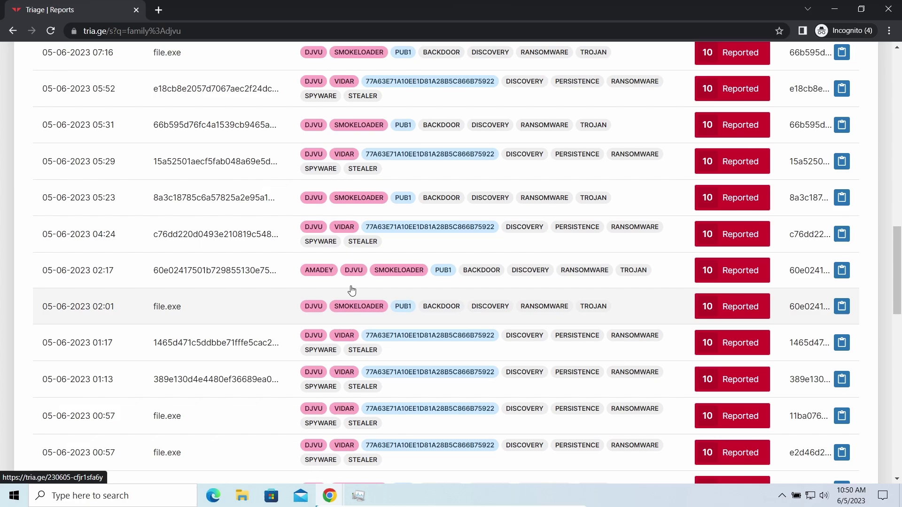
{"action": "scroll", "coordinate": [463, 314], "scroll_direction": "down", "scroll_amount": 2}
{"action": "scroll", "coordinate": [462, 314], "scroll_direction": "down", "scroll_amount": 2}
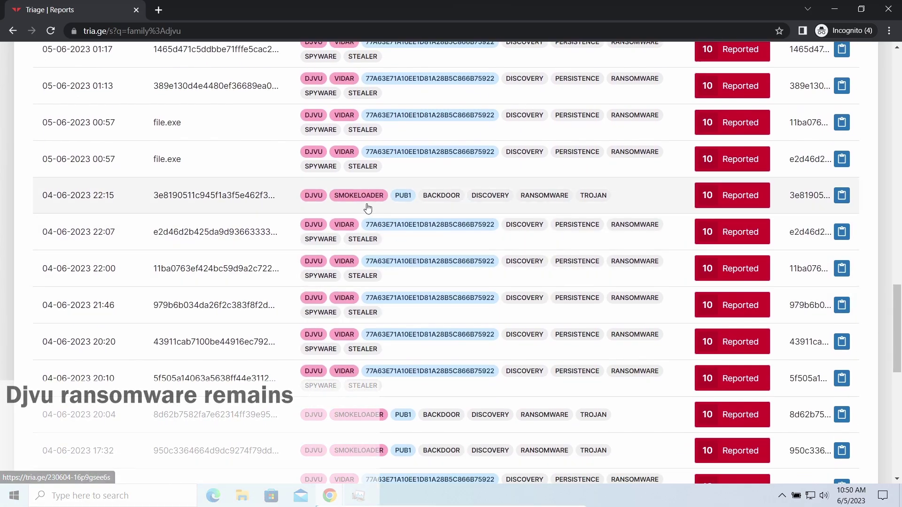
{"action": "scroll", "coordinate": [275, 195], "scroll_direction": "up", "scroll_amount": 1}
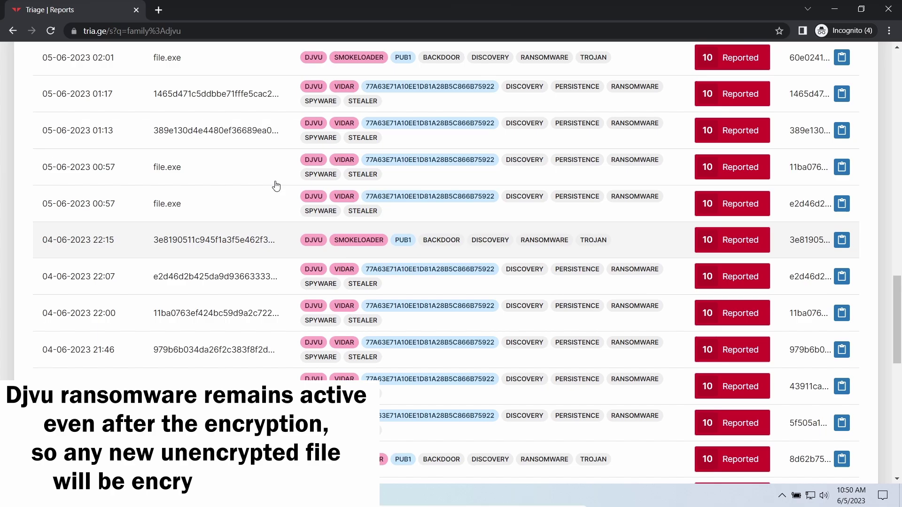
{"action": "scroll", "coordinate": [275, 185], "scroll_direction": "up", "scroll_amount": 4}
{"action": "scroll", "coordinate": [275, 185], "scroll_direction": "up", "scroll_amount": 4}
{"action": "scroll", "coordinate": [288, 169], "scroll_direction": "up", "scroll_amount": 1}
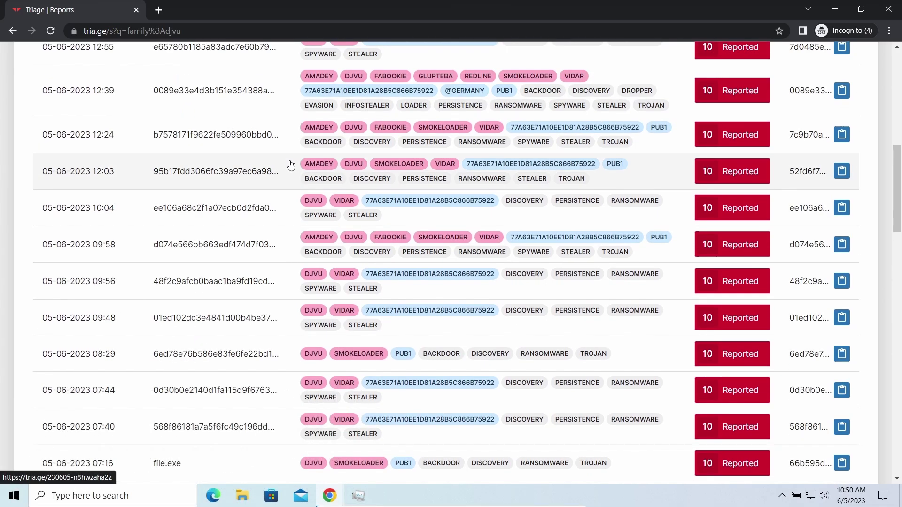
{"action": "left_click", "coordinate": [289, 105]}
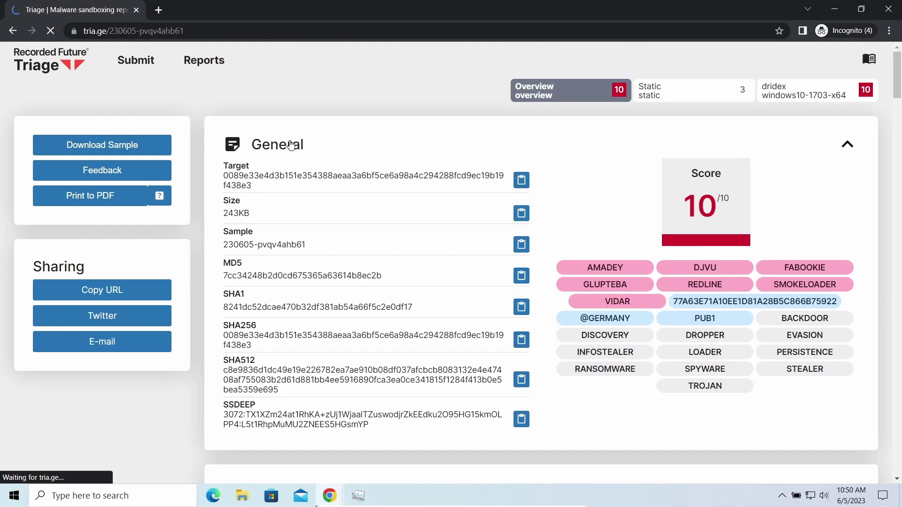
{"action": "scroll", "coordinate": [523, 150], "scroll_direction": "down", "scroll_amount": 4}
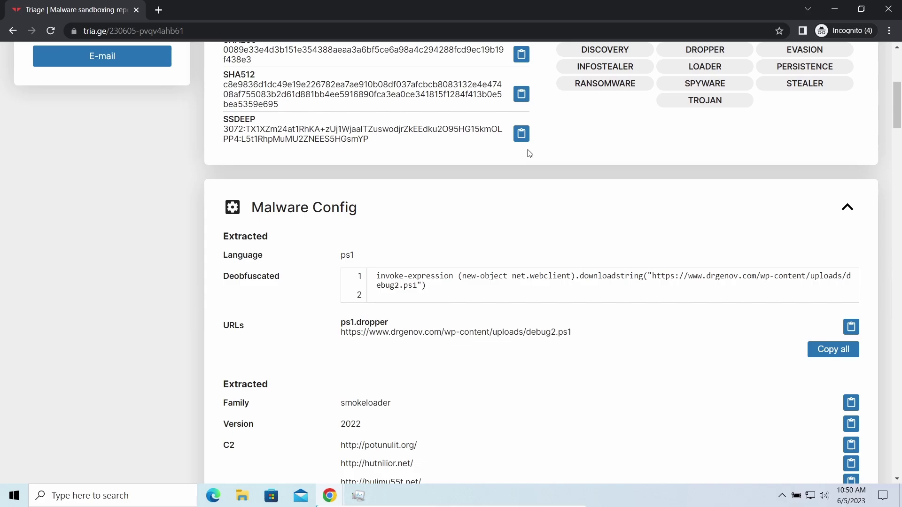
{"action": "scroll", "coordinate": [528, 153], "scroll_direction": "down", "scroll_amount": 1}
{"action": "scroll", "coordinate": [498, 157], "scroll_direction": "down", "scroll_amount": 3}
{"action": "scroll", "coordinate": [493, 159], "scroll_direction": "down", "scroll_amount": 2}
{"action": "scroll", "coordinate": [494, 159], "scroll_direction": "down", "scroll_amount": 3}
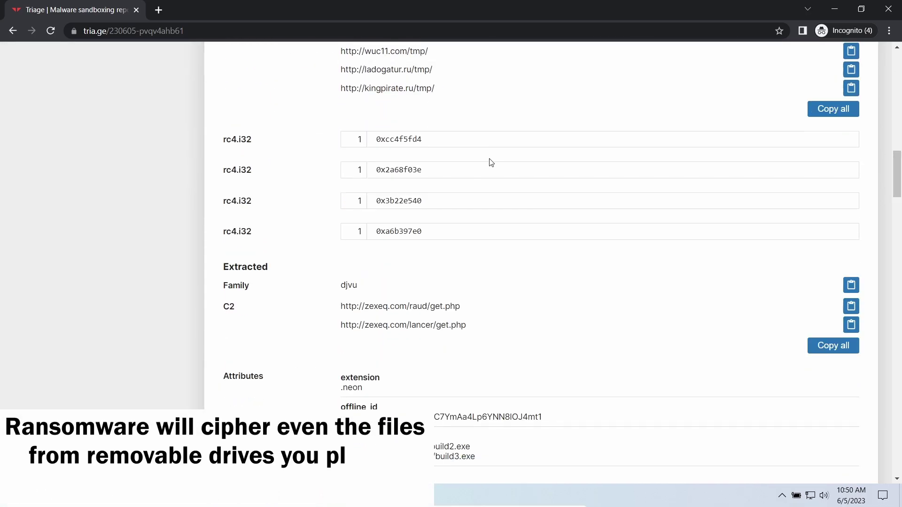
{"action": "scroll", "coordinate": [489, 161], "scroll_direction": "down", "scroll_amount": 2}
{"action": "left_click_drag", "start_coordinate": [325, 173], "coordinate": [367, 172]}
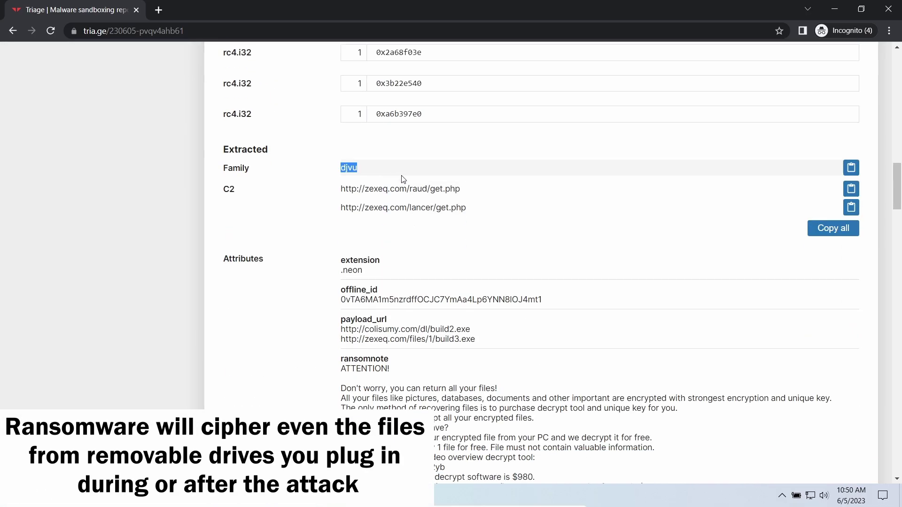
{"action": "scroll", "coordinate": [355, 216], "scroll_direction": "down", "scroll_amount": 2}
{"action": "scroll", "coordinate": [349, 211], "scroll_direction": "down", "scroll_amount": 2}
{"action": "scroll", "coordinate": [344, 208], "scroll_direction": "down", "scroll_amount": 2}
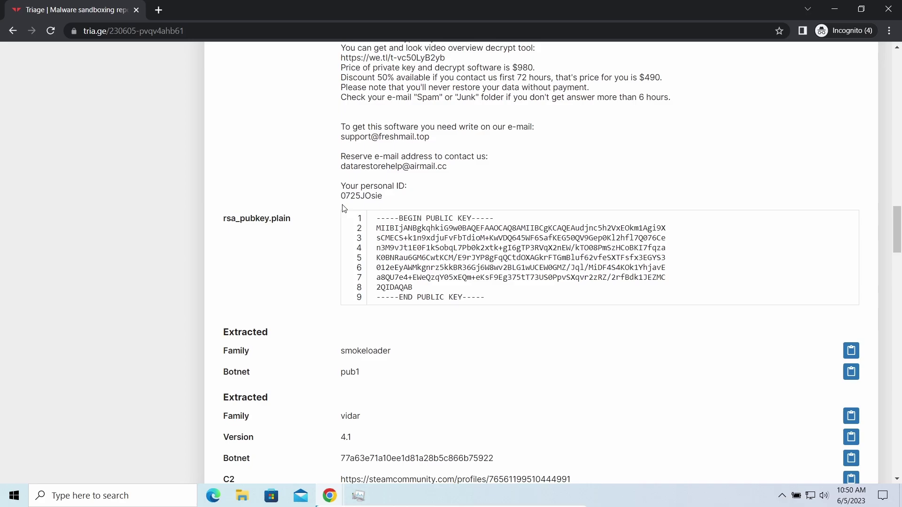
{"action": "scroll", "coordinate": [343, 208], "scroll_direction": "down", "scroll_amount": 2}
{"action": "scroll", "coordinate": [341, 208], "scroll_direction": "down", "scroll_amount": 1}
{"action": "scroll", "coordinate": [331, 203], "scroll_direction": "up", "scroll_amount": 1}
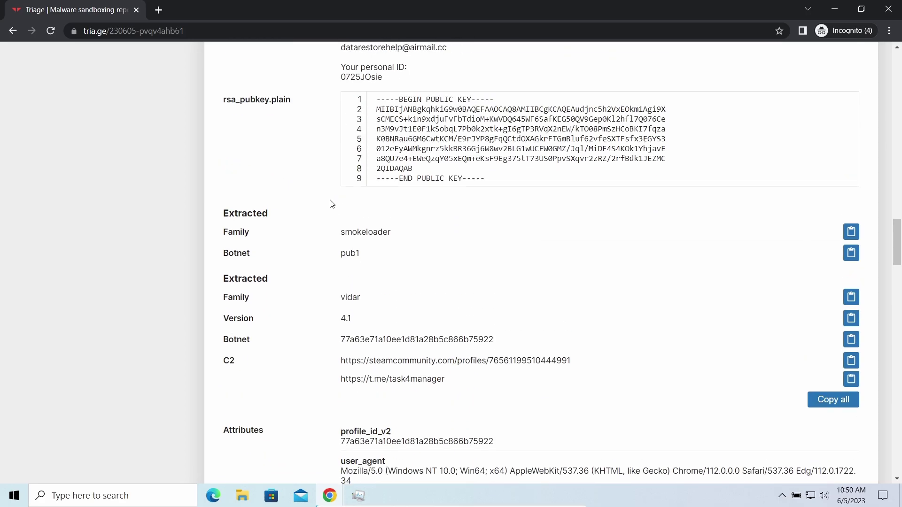
{"action": "scroll", "coordinate": [328, 203], "scroll_direction": "up", "scroll_amount": 1}
{"action": "scroll", "coordinate": [328, 203], "scroll_direction": "up", "scroll_amount": 1}
{"action": "scroll", "coordinate": [328, 203], "scroll_direction": "up", "scroll_amount": 1}
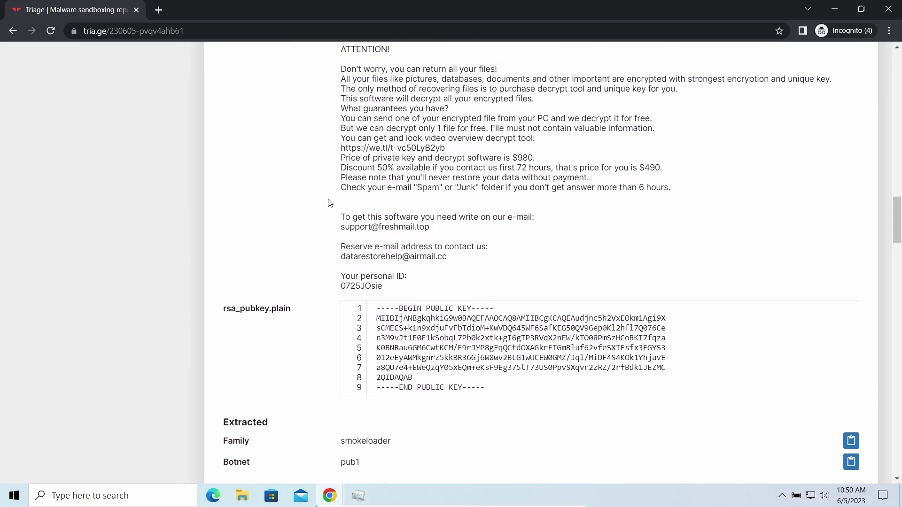
{"action": "scroll", "coordinate": [327, 203], "scroll_direction": "up", "scroll_amount": 2}
{"action": "scroll", "coordinate": [328, 202], "scroll_direction": "up", "scroll_amount": 1}
{"action": "scroll", "coordinate": [328, 203], "scroll_direction": "up", "scroll_amount": 1}
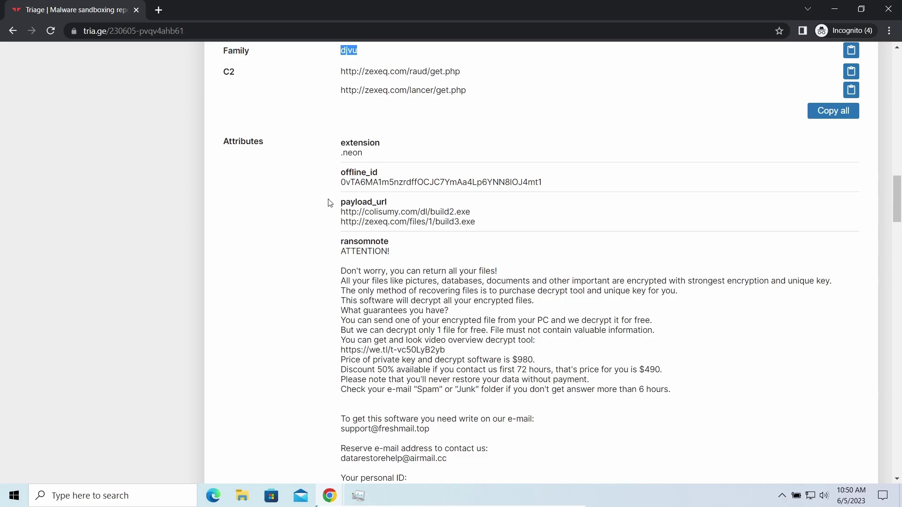
{"action": "scroll", "coordinate": [328, 203], "scroll_direction": "up", "scroll_amount": 1}
{"action": "left_click_drag", "start_coordinate": [333, 130], "coordinate": [489, 150]}
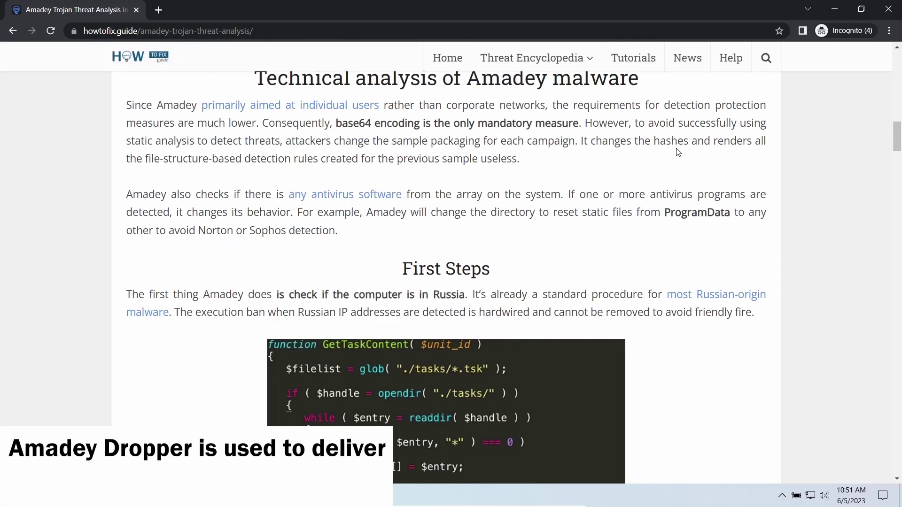
{"action": "scroll", "coordinate": [433, 288], "scroll_direction": "down", "scroll_amount": 2}
{"action": "left_click_drag", "start_coordinate": [276, 177], "coordinate": [453, 177]}
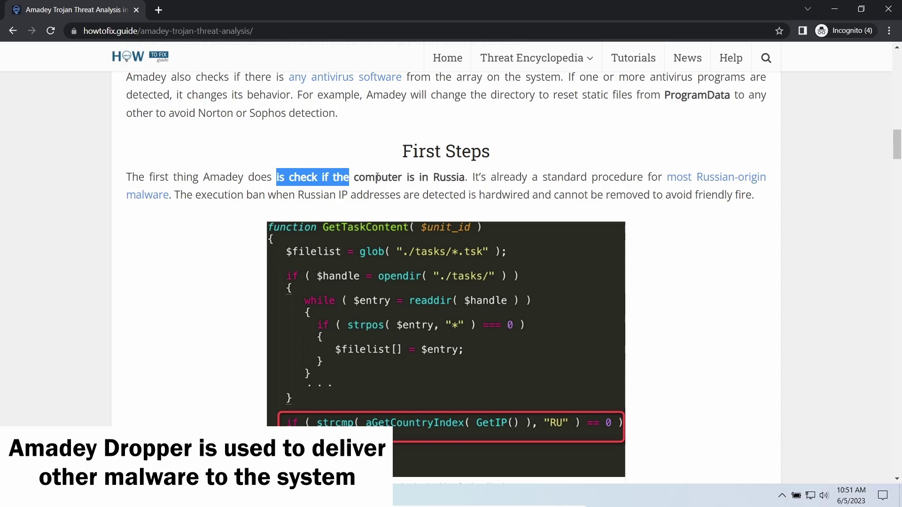
- Read the Amadey article, highlighting and then clearing the Malware Delivery paragraph
{"action": "left_click", "coordinate": [451, 189]}
{"action": "scroll", "coordinate": [235, 212], "scroll_direction": "down", "scroll_amount": 2}
{"action": "scroll", "coordinate": [236, 211], "scroll_direction": "down", "scroll_amount": 1}
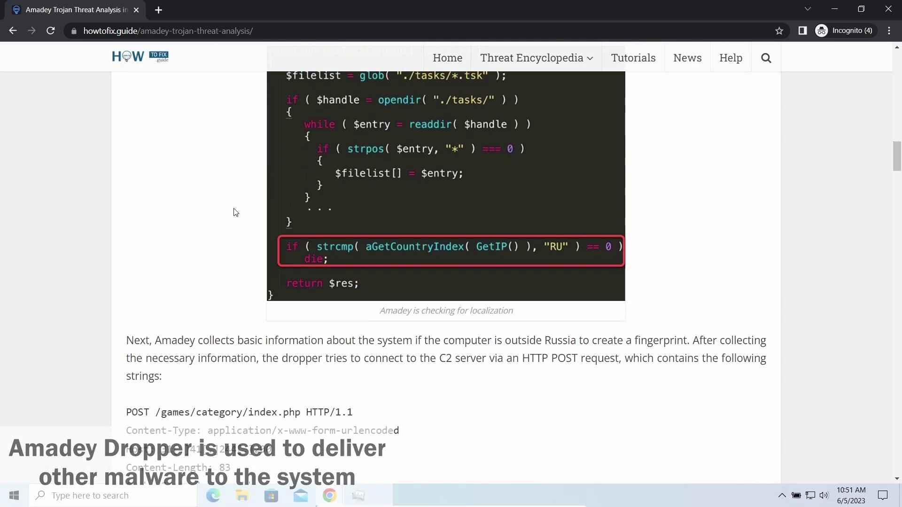
{"action": "scroll", "coordinate": [233, 214], "scroll_direction": "down", "scroll_amount": 3}
{"action": "scroll", "coordinate": [233, 213], "scroll_direction": "down", "scroll_amount": 1}
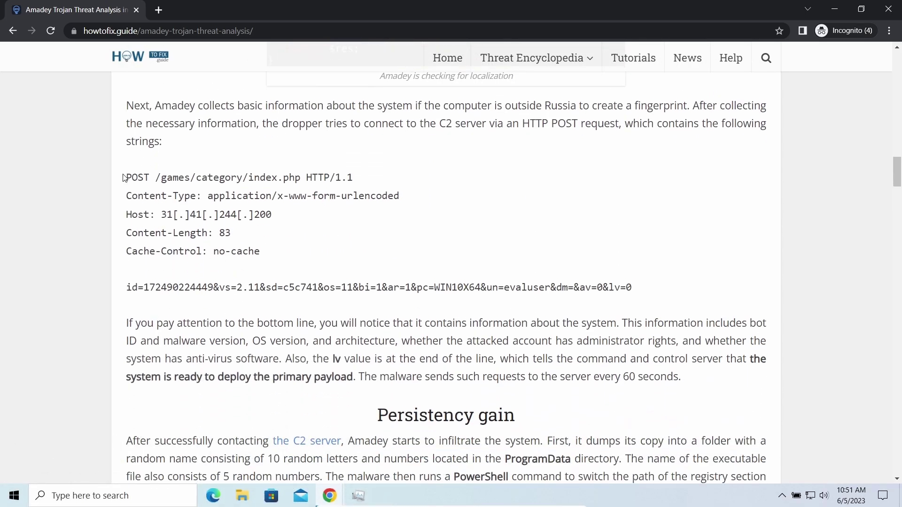
{"action": "left_click_drag", "start_coordinate": [123, 177], "coordinate": [364, 260]}
{"action": "left_click", "coordinate": [287, 308]}
{"action": "scroll", "coordinate": [285, 308], "scroll_direction": "down", "scroll_amount": 1}
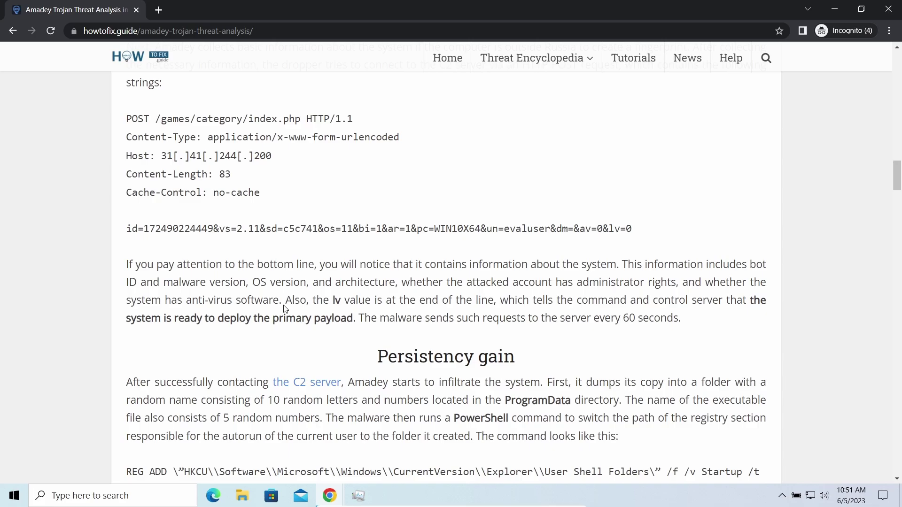
{"action": "scroll", "coordinate": [285, 308], "scroll_direction": "down", "scroll_amount": 1}
{"action": "scroll", "coordinate": [231, 273], "scroll_direction": "down", "scroll_amount": 5}
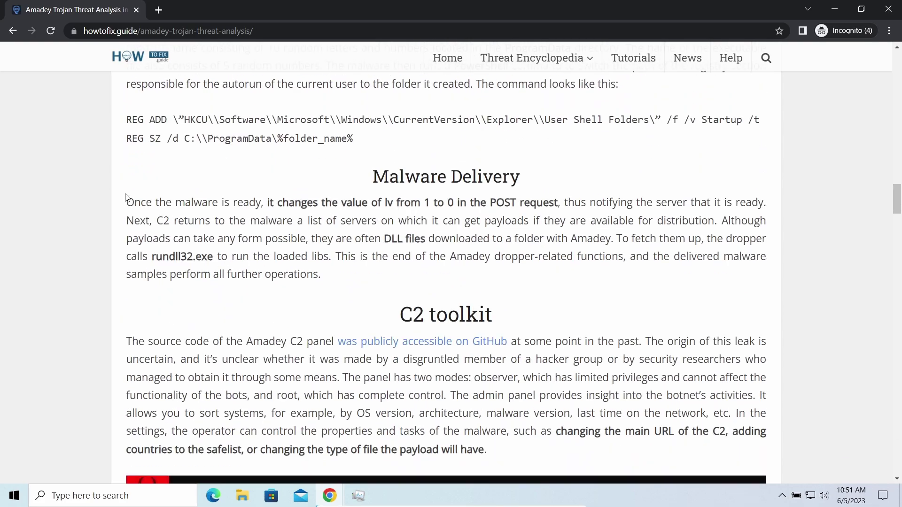
{"action": "left_click_drag", "start_coordinate": [257, 203], "coordinate": [524, 275]}
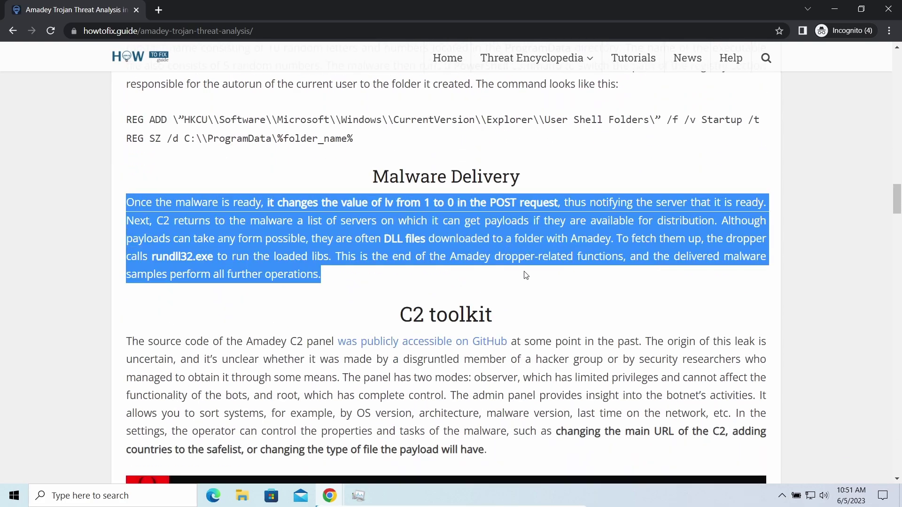
{"action": "left_click", "coordinate": [360, 360]}
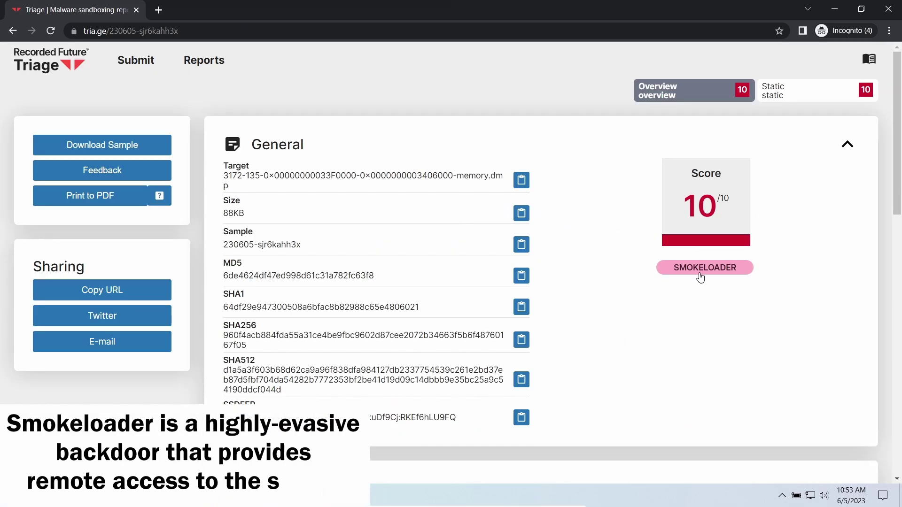
{"action": "scroll", "coordinate": [603, 300], "scroll_direction": "down", "scroll_amount": 1}
{"action": "scroll", "coordinate": [603, 298], "scroll_direction": "down", "scroll_amount": 3}
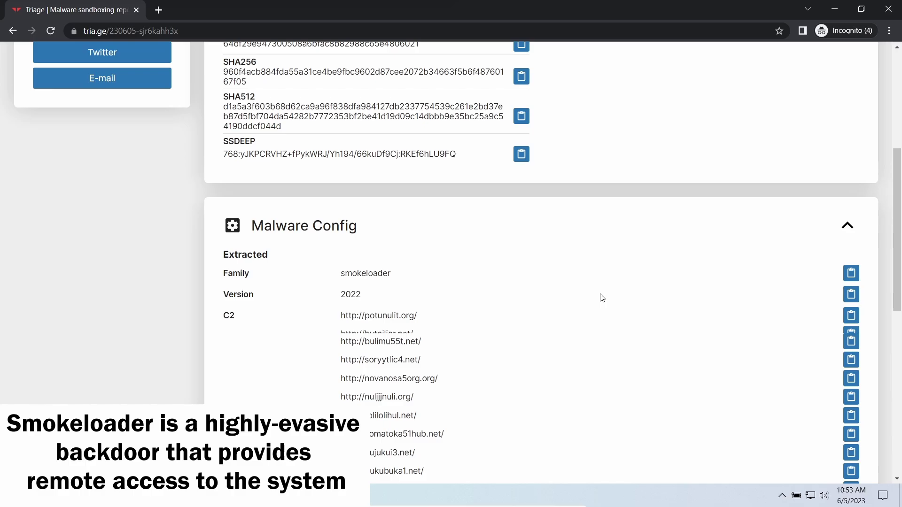
- Highlight the first three SmokeLoader C2 addresses in Malware Config, then clear the selection
{"action": "left_click_drag", "start_coordinate": [340, 283], "coordinate": [443, 322]}
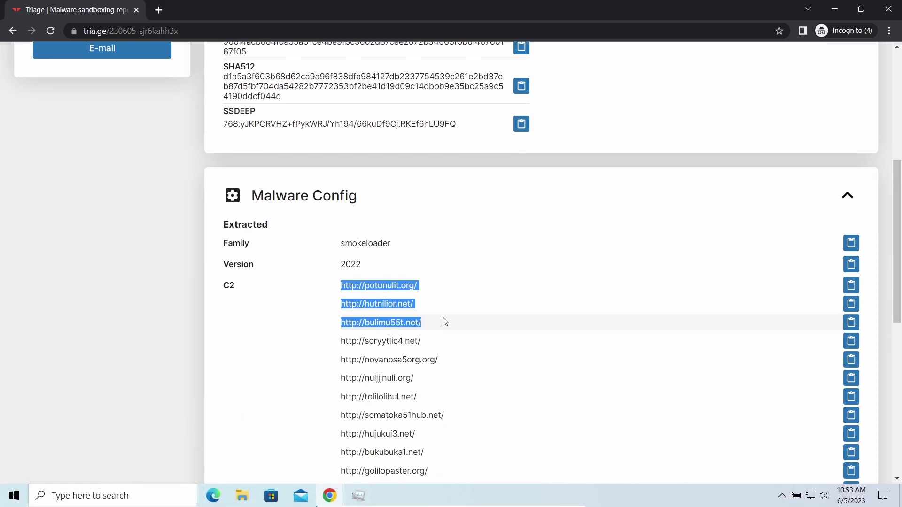
{"action": "left_click", "coordinate": [556, 222]}
{"action": "scroll", "coordinate": [533, 306], "scroll_direction": "down", "scroll_amount": 1}
{"action": "scroll", "coordinate": [533, 306], "scroll_direction": "down", "scroll_amount": 2}
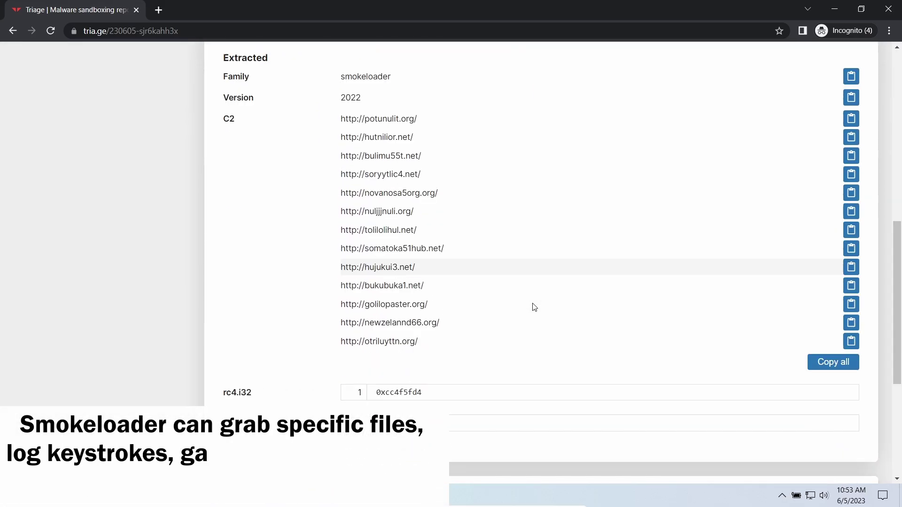
{"action": "scroll", "coordinate": [530, 305], "scroll_direction": "down", "scroll_amount": 1}
{"action": "scroll", "coordinate": [526, 306], "scroll_direction": "down", "scroll_amount": 1}
{"action": "scroll", "coordinate": [526, 306], "scroll_direction": "down", "scroll_amount": 1}
{"action": "scroll", "coordinate": [524, 305], "scroll_direction": "down", "scroll_amount": 1}
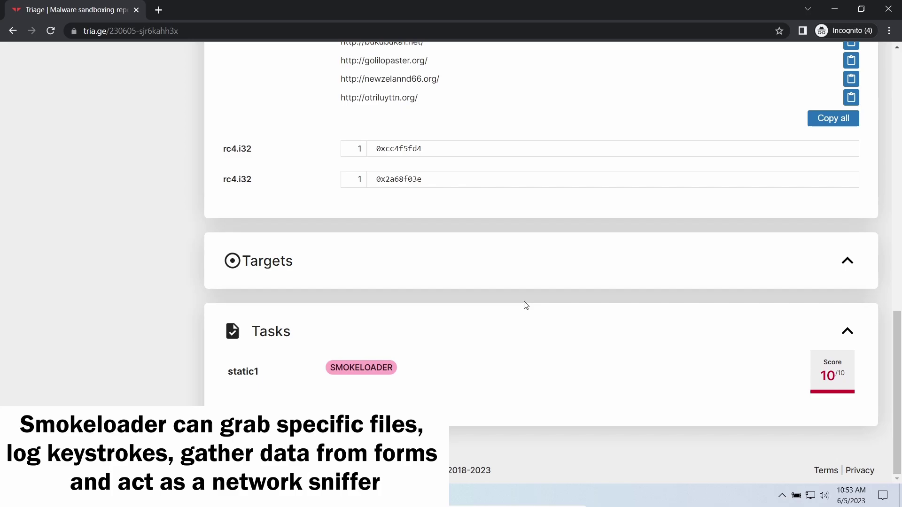
{"action": "scroll", "coordinate": [524, 305], "scroll_direction": "up", "scroll_amount": 1}
{"action": "scroll", "coordinate": [525, 305], "scroll_direction": "up", "scroll_amount": 2}
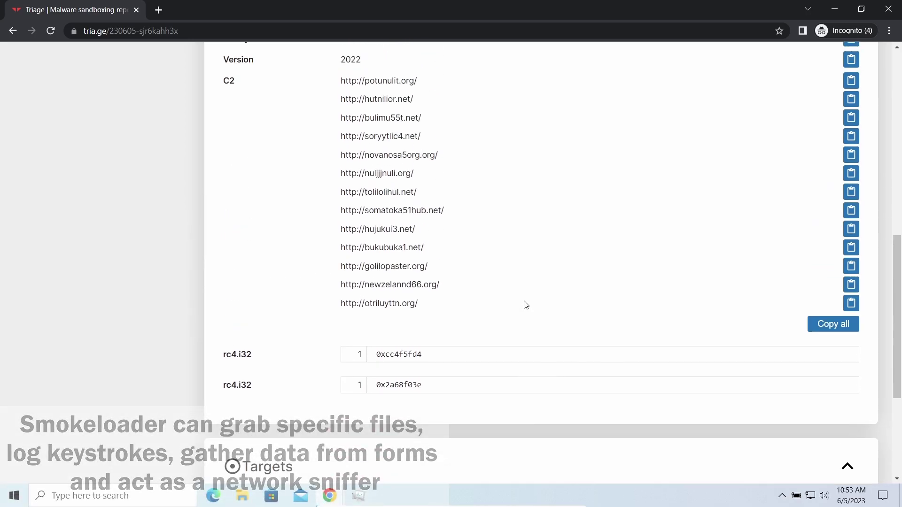
{"action": "scroll", "coordinate": [523, 304], "scroll_direction": "up", "scroll_amount": 1}
{"action": "scroll", "coordinate": [522, 304], "scroll_direction": "up", "scroll_amount": 3}
{"action": "scroll", "coordinate": [523, 304], "scroll_direction": "up", "scroll_amount": 2}
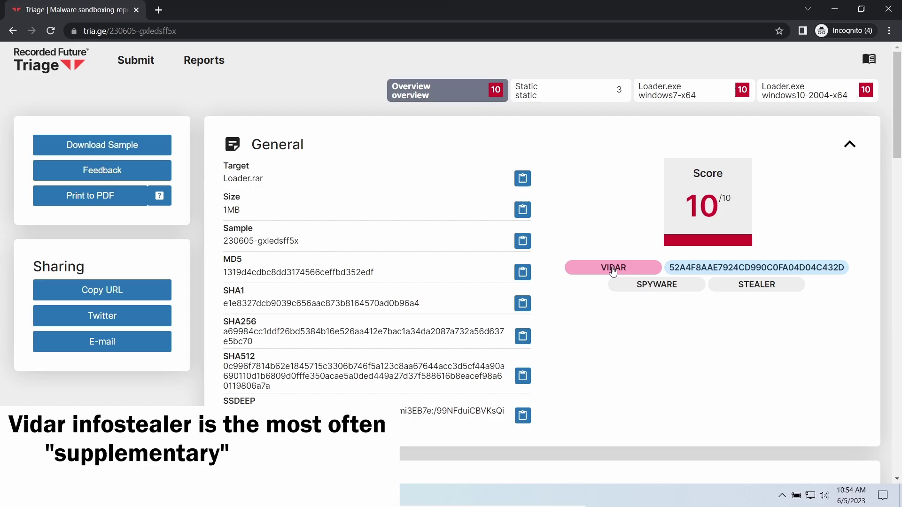
{"action": "scroll", "coordinate": [571, 331], "scroll_direction": "down", "scroll_amount": 1}
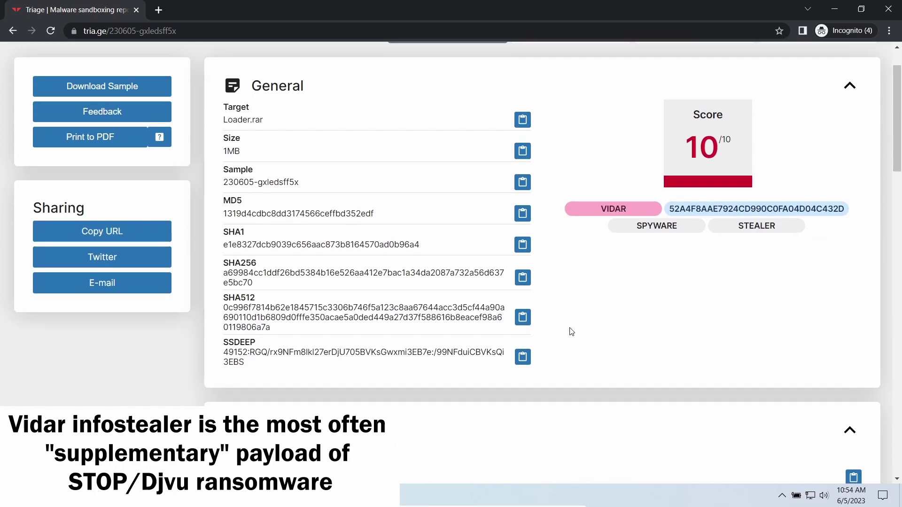
{"action": "scroll", "coordinate": [570, 327], "scroll_direction": "down", "scroll_amount": 1}
{"action": "scroll", "coordinate": [570, 328], "scroll_direction": "down", "scroll_amount": 1}
{"action": "scroll", "coordinate": [564, 329], "scroll_direction": "down", "scroll_amount": 2}
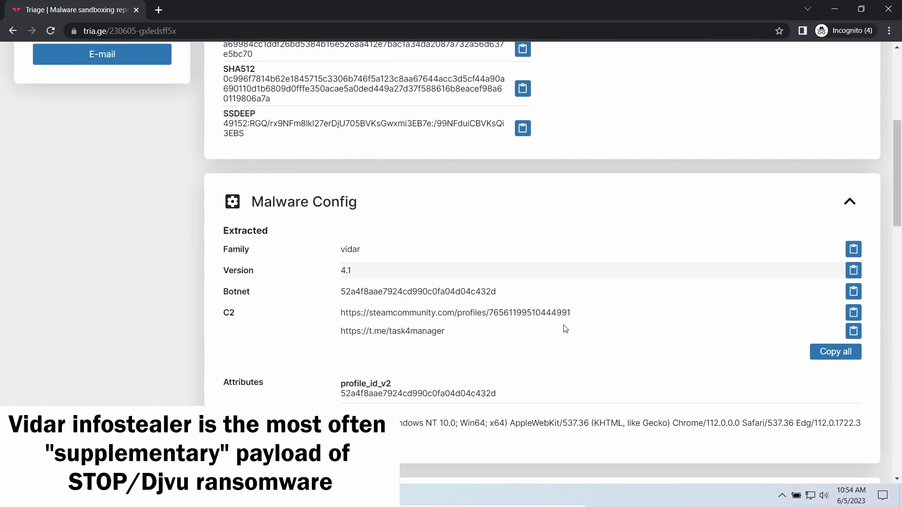
- Highlight the Vidar C2 addresses in the Loader.rar report, then deselect them
{"action": "left_click_drag", "start_coordinate": [336, 250], "coordinate": [472, 268]}
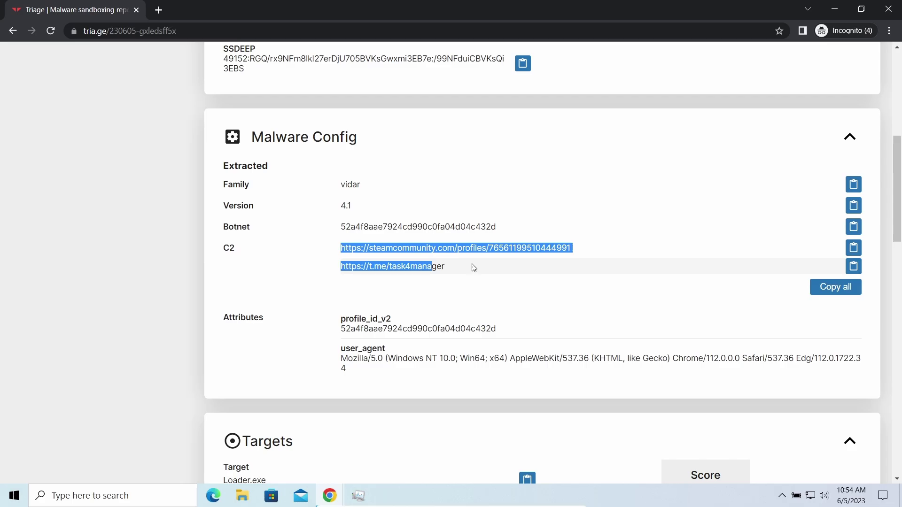
{"action": "left_click", "coordinate": [492, 291]}
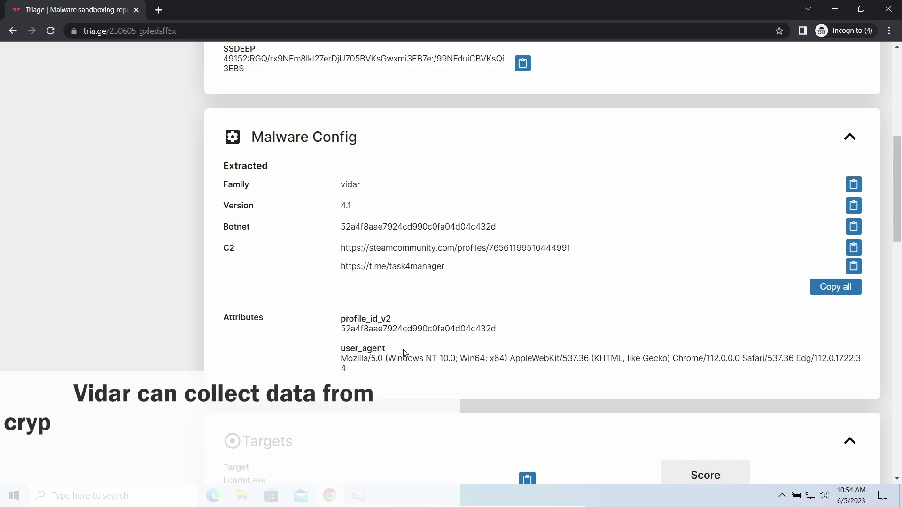
{"action": "scroll", "coordinate": [491, 345], "scroll_direction": "down", "scroll_amount": 1}
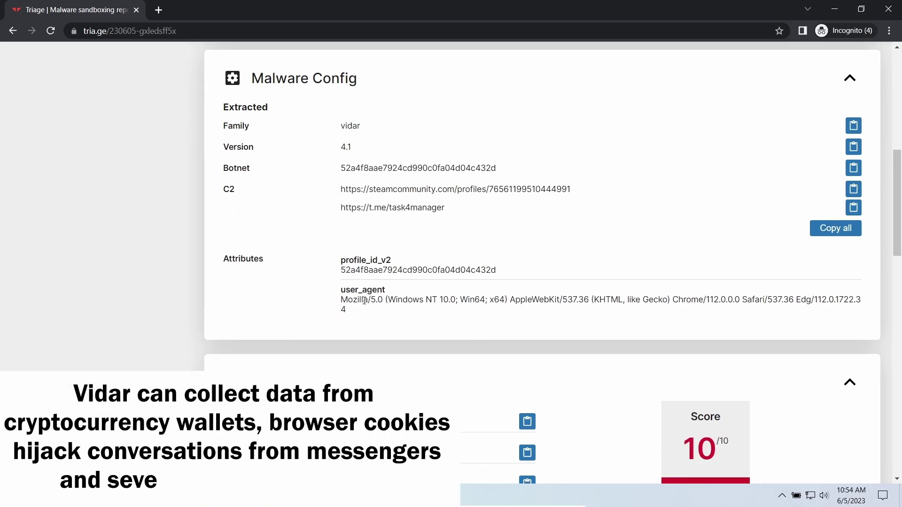
{"action": "scroll", "coordinate": [473, 332], "scroll_direction": "down", "scroll_amount": 2}
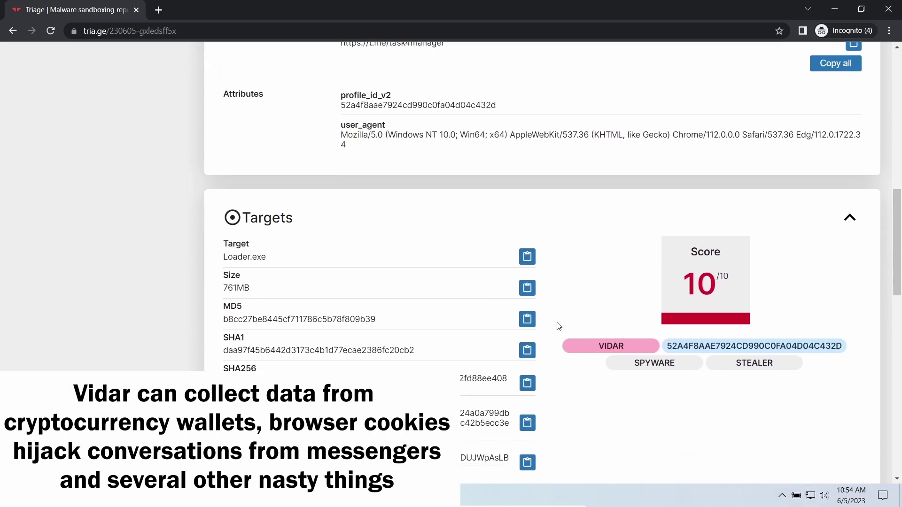
{"action": "scroll", "coordinate": [557, 324], "scroll_direction": "down", "scroll_amount": 1}
{"action": "scroll", "coordinate": [558, 324], "scroll_direction": "down", "scroll_amount": 3}
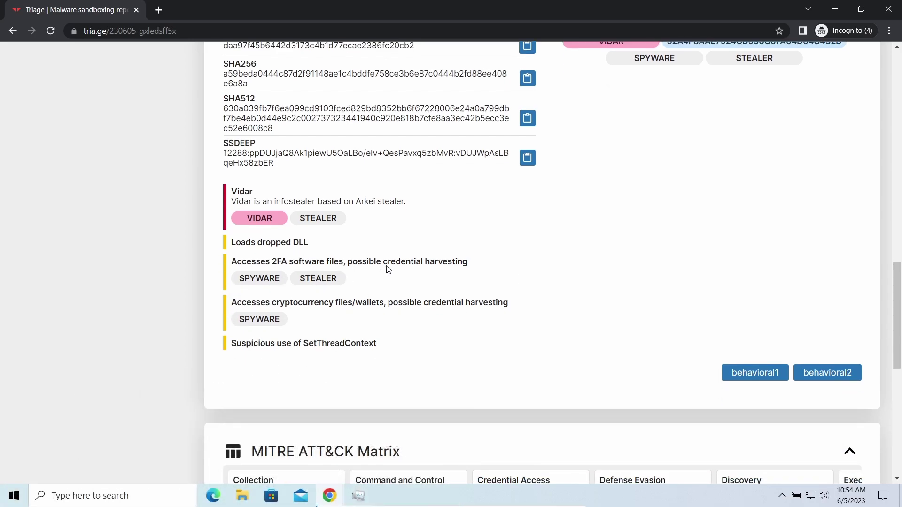
{"action": "scroll", "coordinate": [396, 332], "scroll_direction": "down", "scroll_amount": 3}
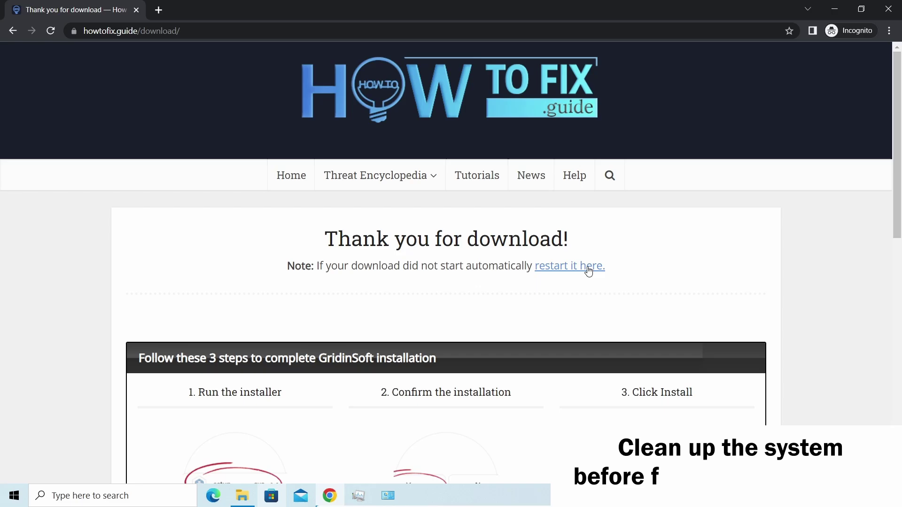
- Re-download setup-gridinsoft-fix.exe, keep it despite the warning, and run it
{"action": "left_click", "coordinate": [585, 272]}
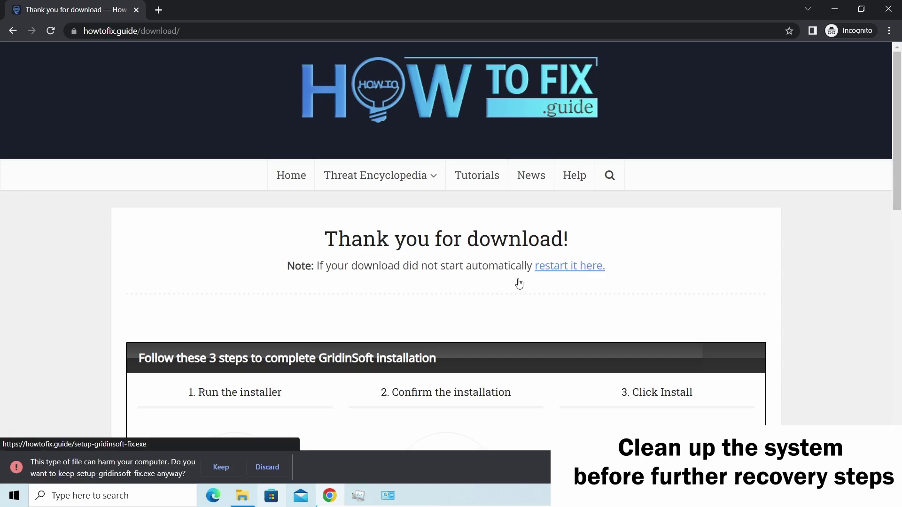
{"action": "left_click", "coordinate": [222, 466]}
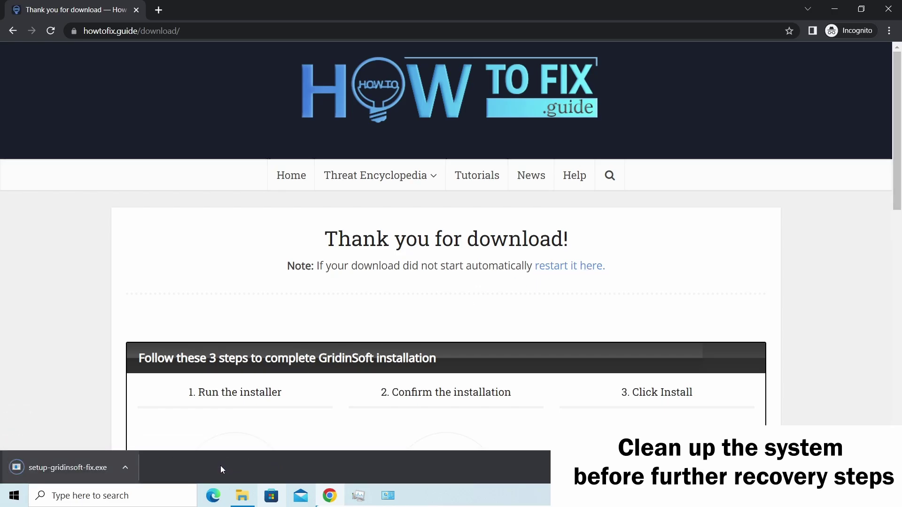
{"action": "left_click", "coordinate": [75, 464]}
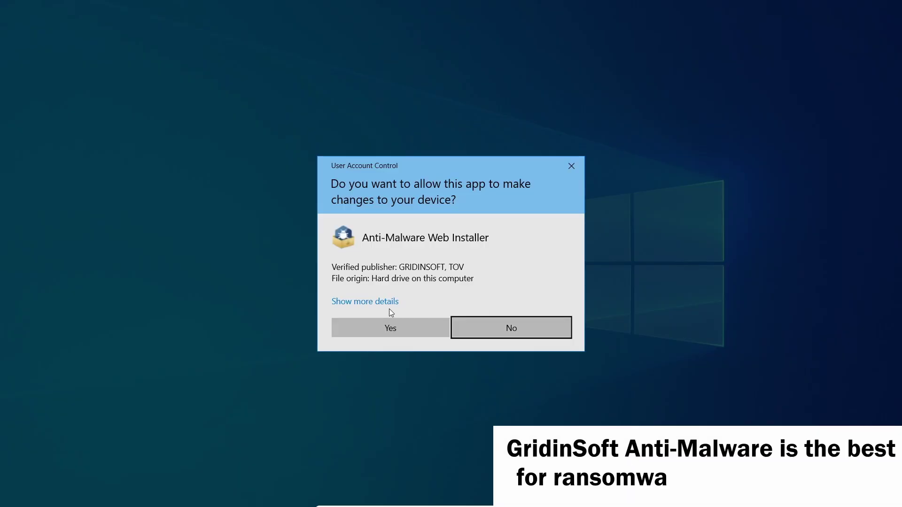
- Allow the Web Installer through User Account Control and start installing Anti-Malware
{"action": "left_click", "coordinate": [388, 326]}
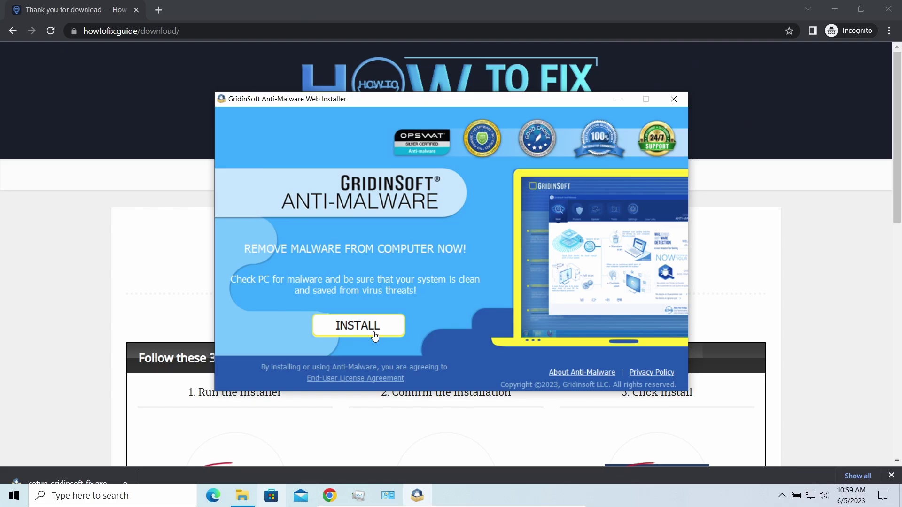
{"action": "left_click", "coordinate": [374, 336]}
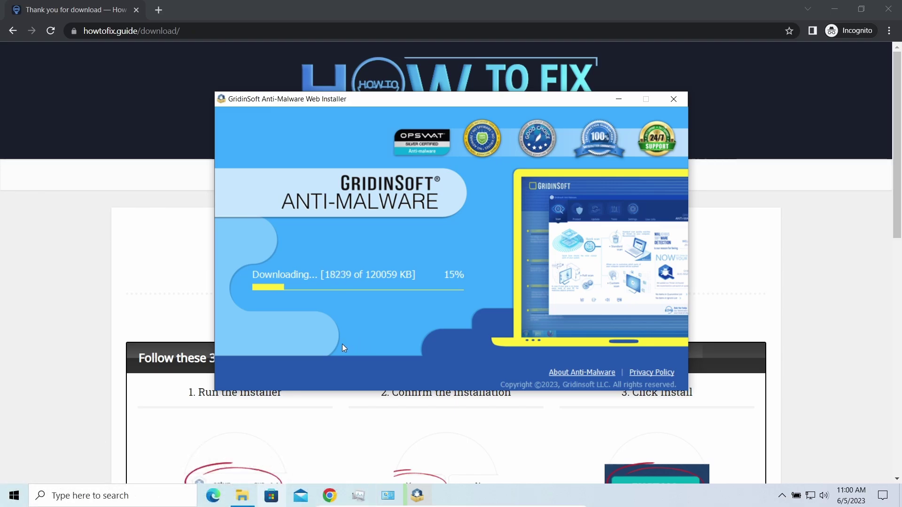
- Rename removal.mov.neon in utils to removal.mov, confirming the extension change
{"action": "left_click", "coordinate": [241, 495]}
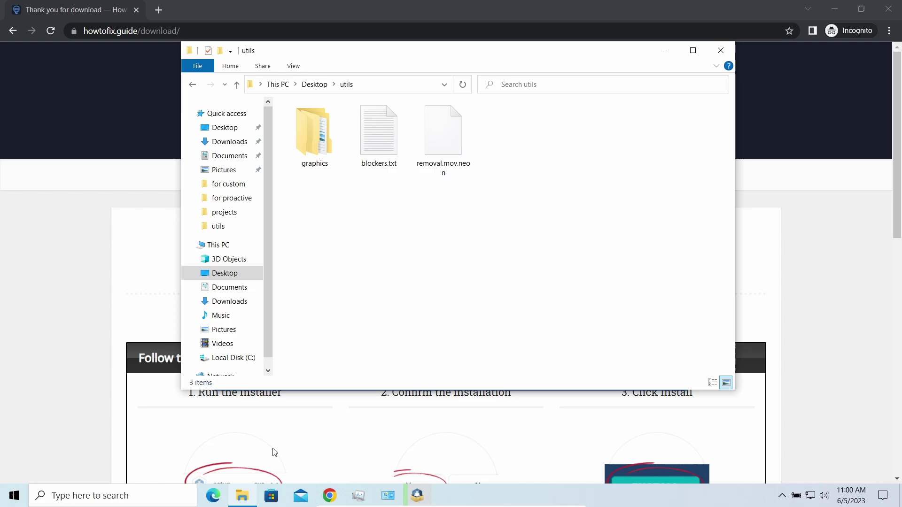
{"action": "left_click", "coordinate": [440, 165]}
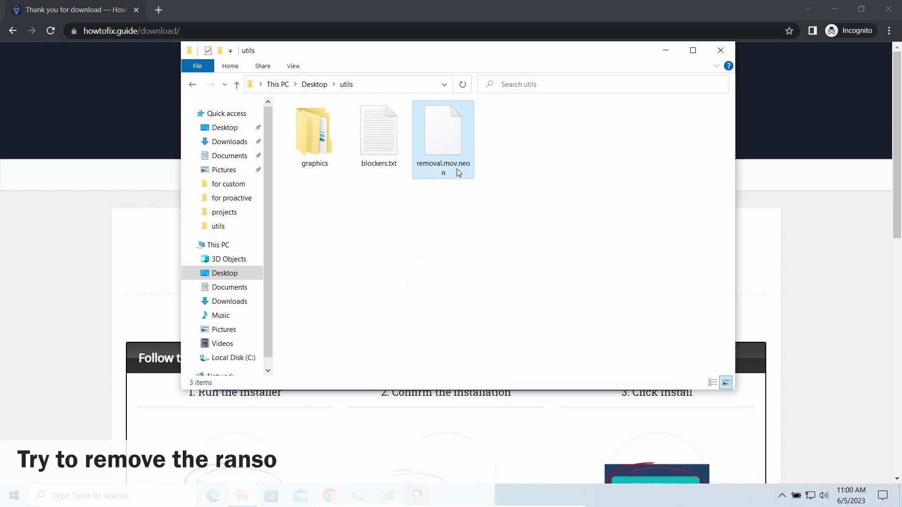
{"action": "key", "text": "F2"}
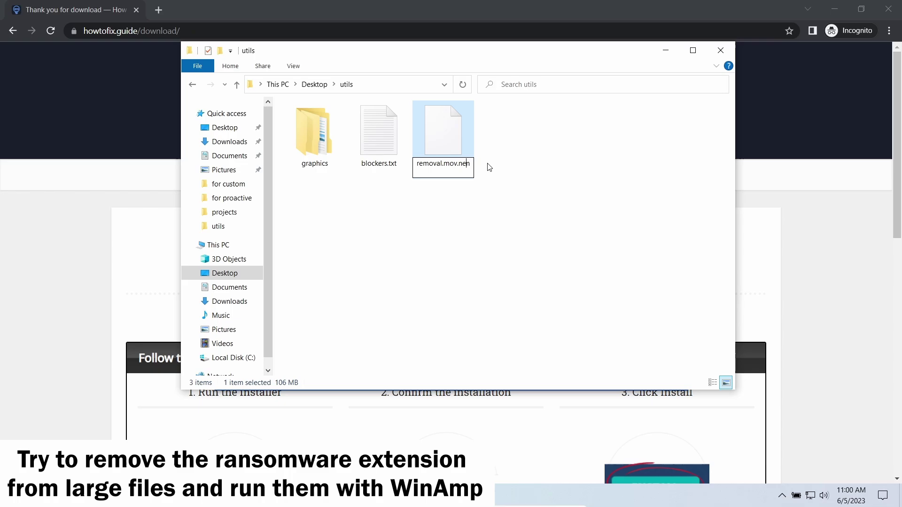
{"action": "key", "text": "BackSpace"}
{"action": "key", "text": "BackSpace"}
{"action": "key", "text": "BackSpace"}
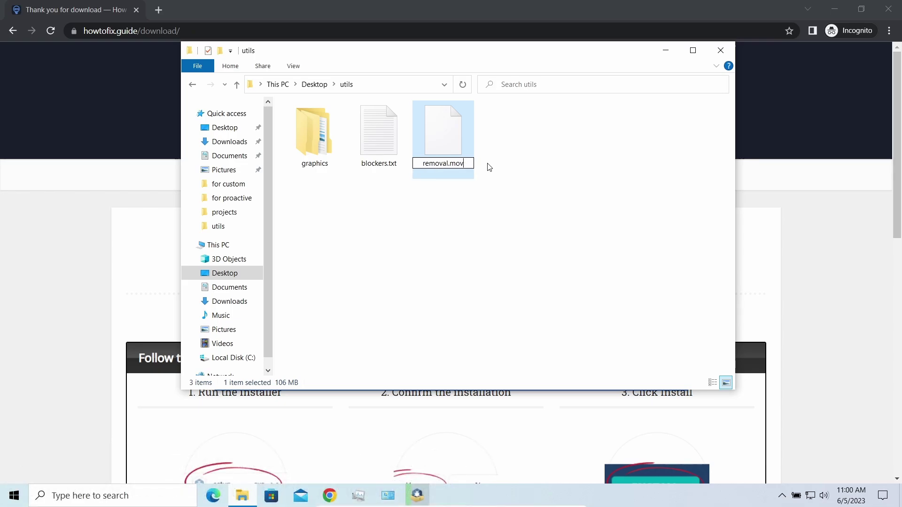
{"action": "key", "text": "Return"}
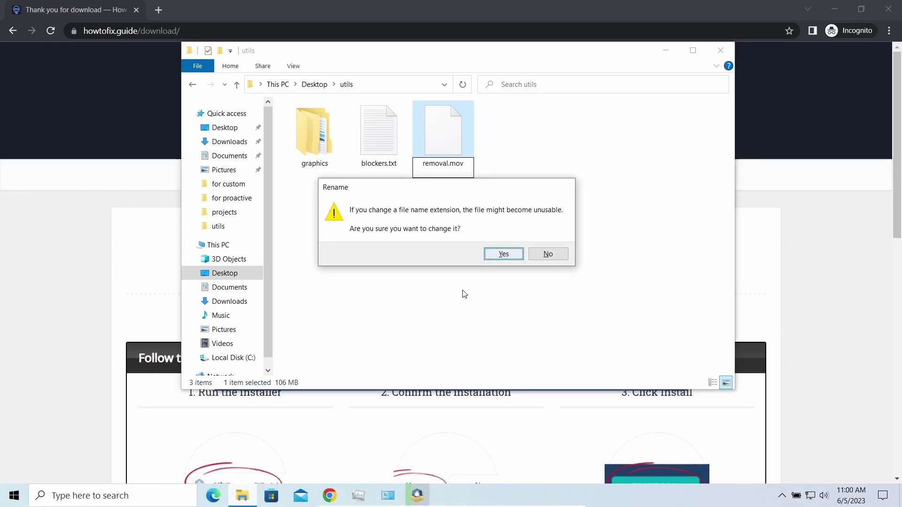
{"action": "key", "text": "Return"}
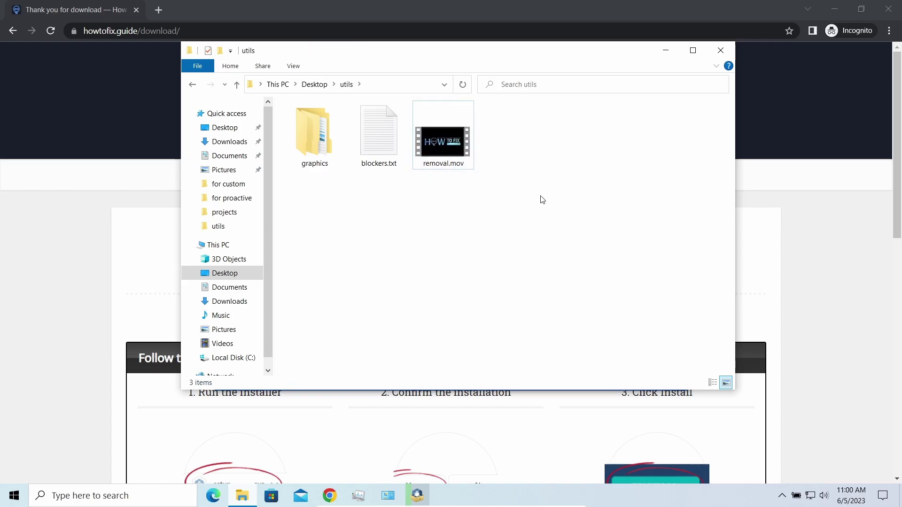
{"action": "left_click", "coordinate": [665, 51]}
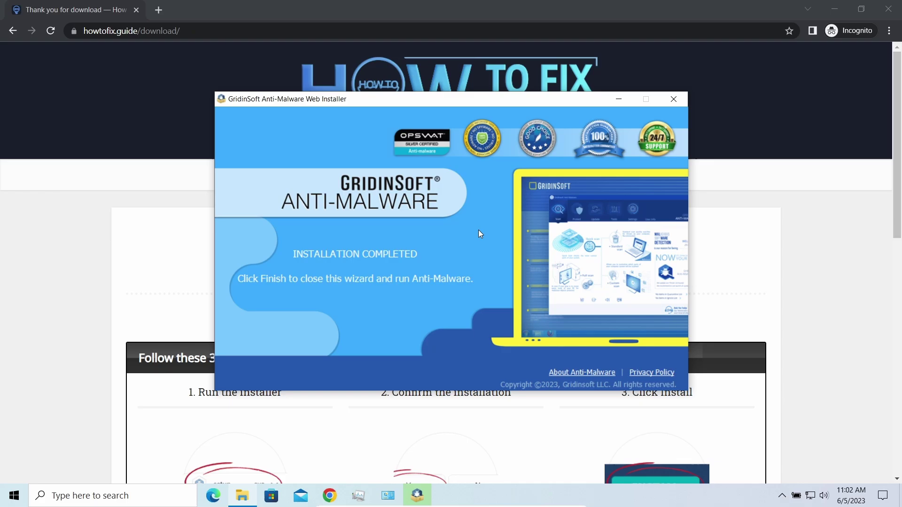
- Finish the Web Installer wizard to launch GridinSoft Anti-Malware
{"action": "left_click", "coordinate": [377, 339]}
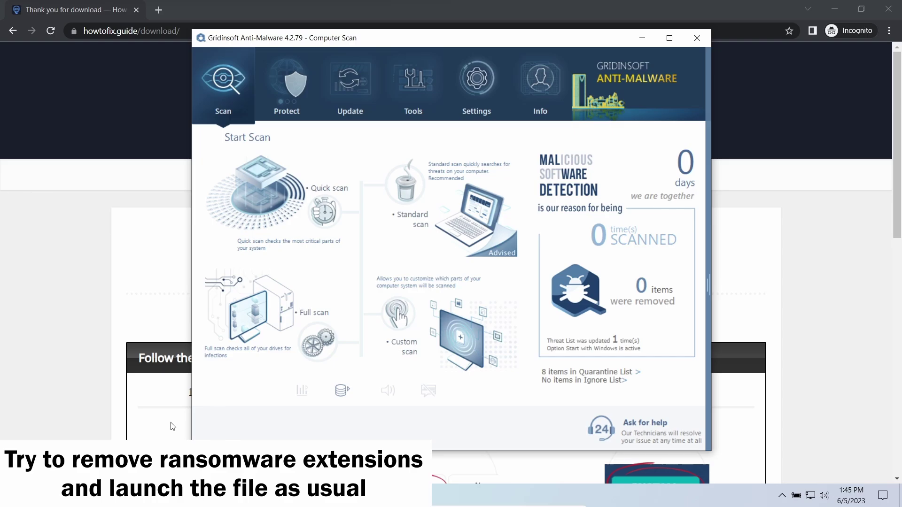
- Run a Full scan of the computer from the Start Scan page
{"action": "left_click", "coordinate": [268, 314]}
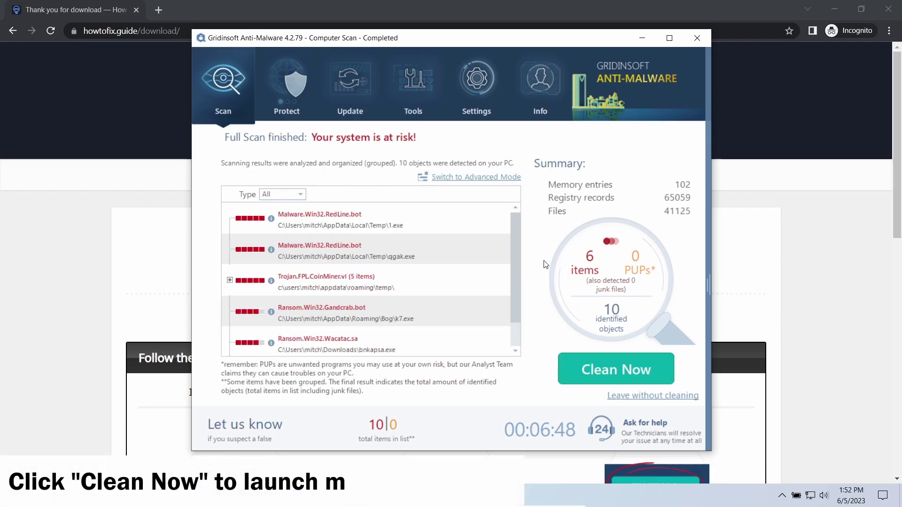
- Clean all 10 detected threats, dismiss the removal summary, and return to the start page
{"action": "left_click", "coordinate": [570, 384]}
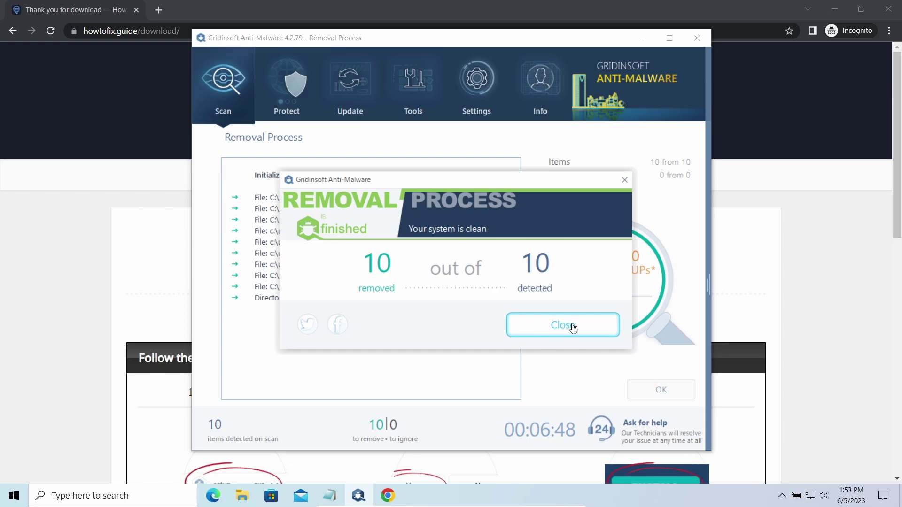
{"action": "left_click", "coordinate": [571, 328]}
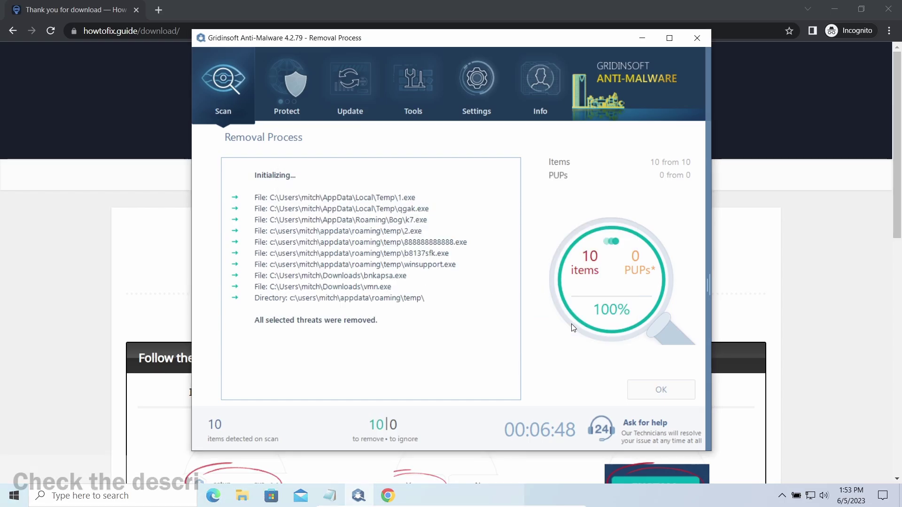
{"action": "left_click", "coordinate": [647, 388]}
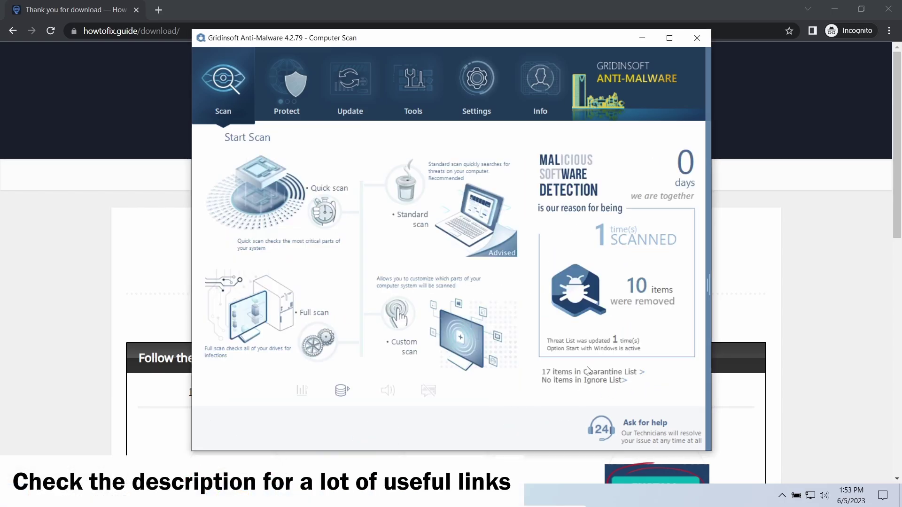